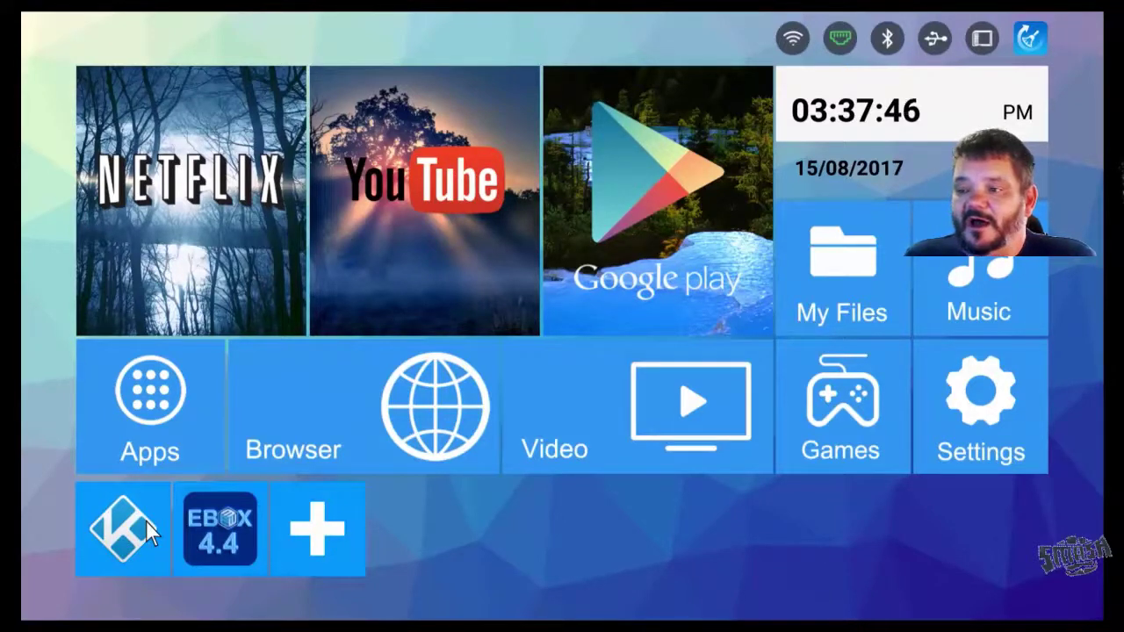
Launch the EBOX Media Center, briefly open SYSTEM settings, then return to the home menu.
click(219, 525)
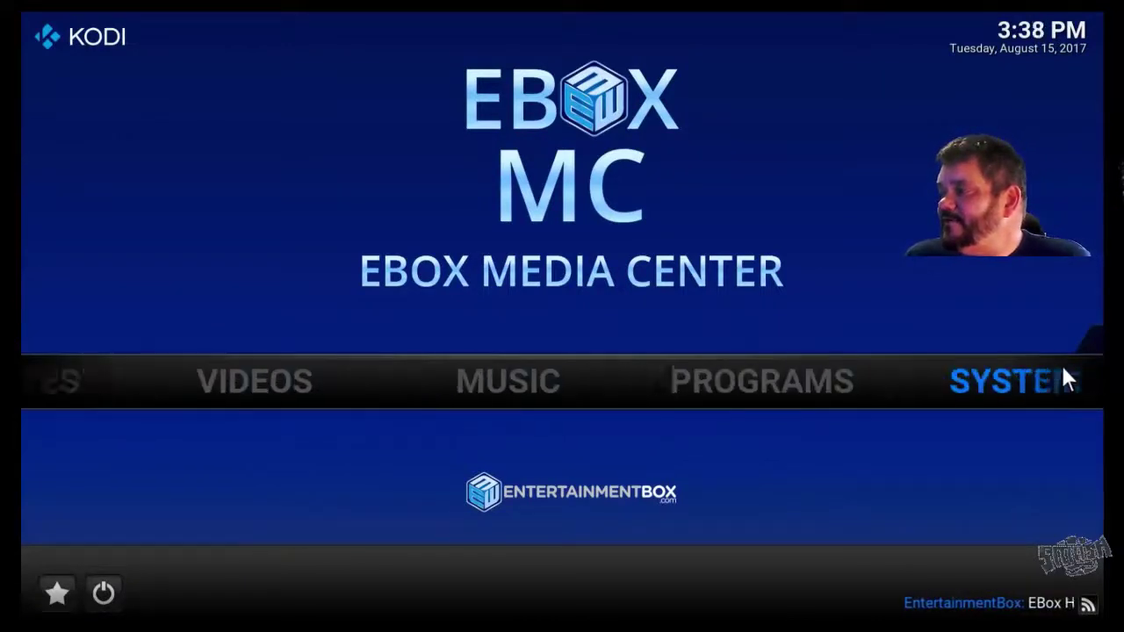
mouse_move(1059, 374)
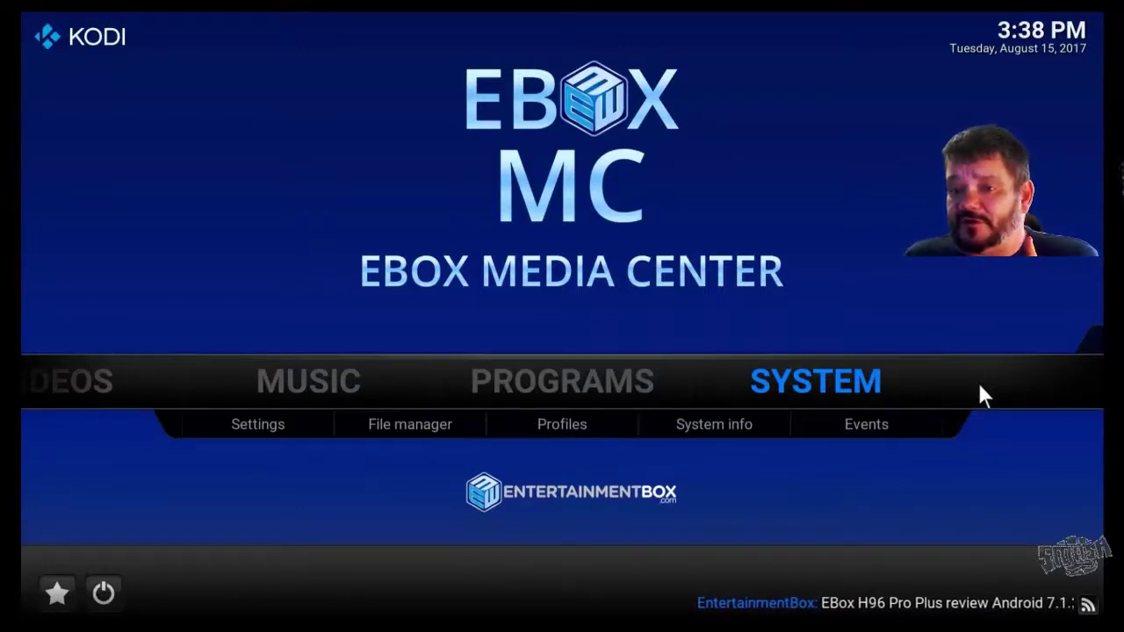
click(819, 379)
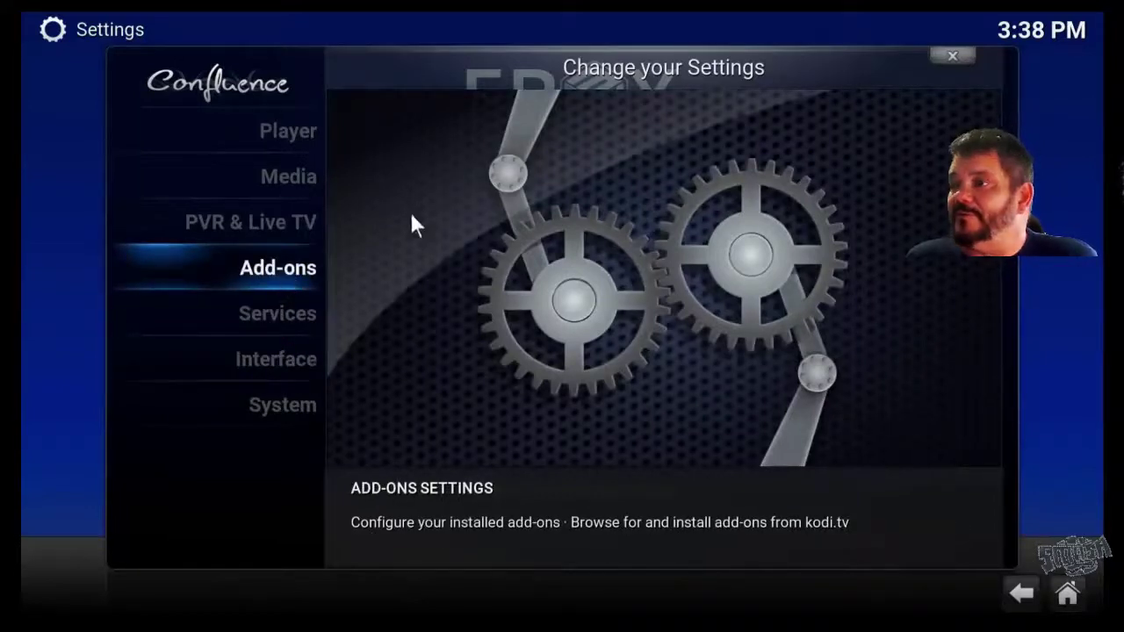
right_click(1054, 136)
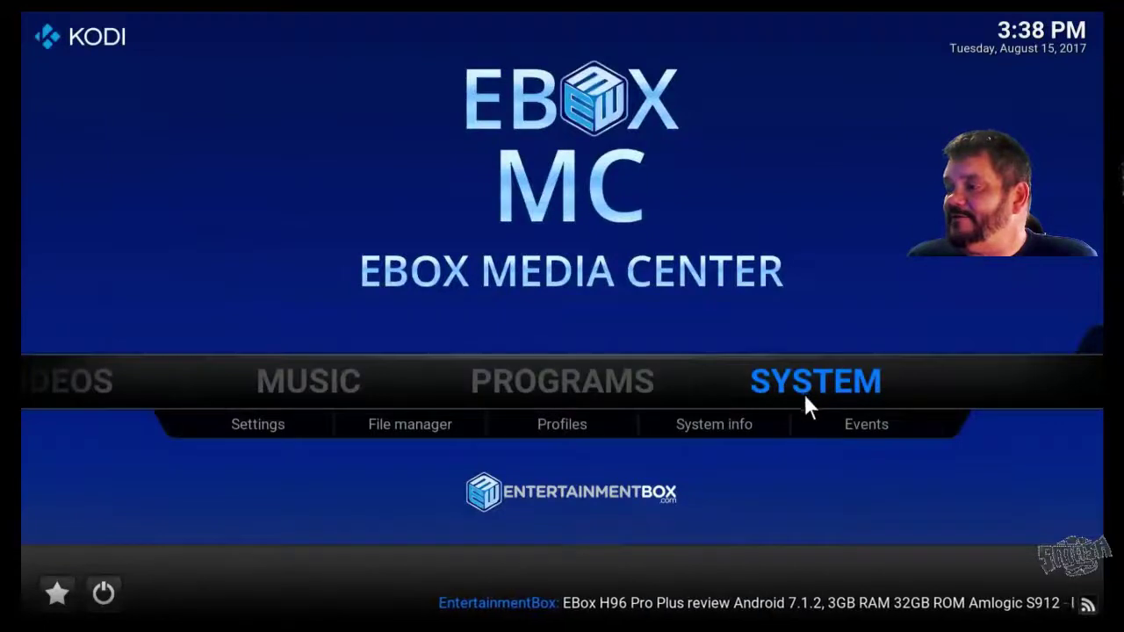
click(445, 425)
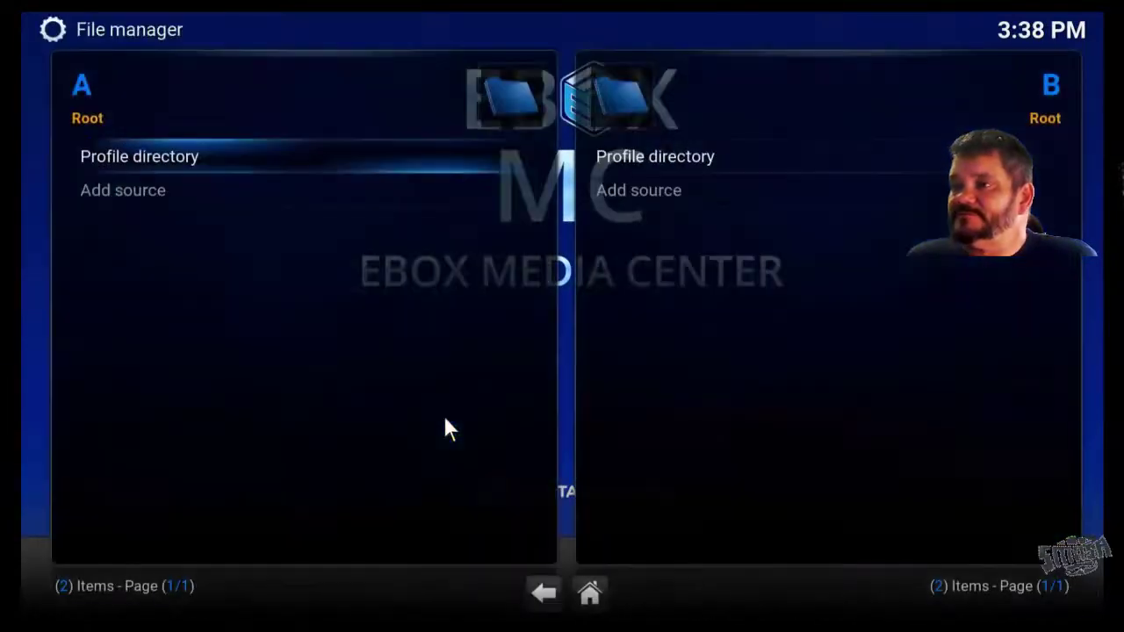
click(173, 196)
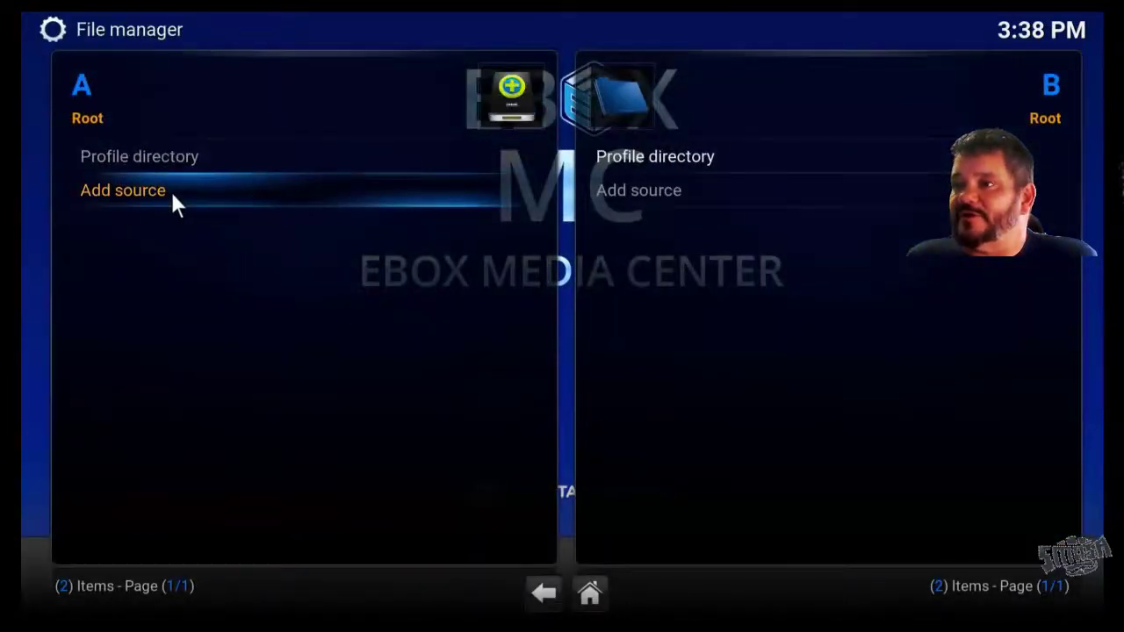
click(318, 203)
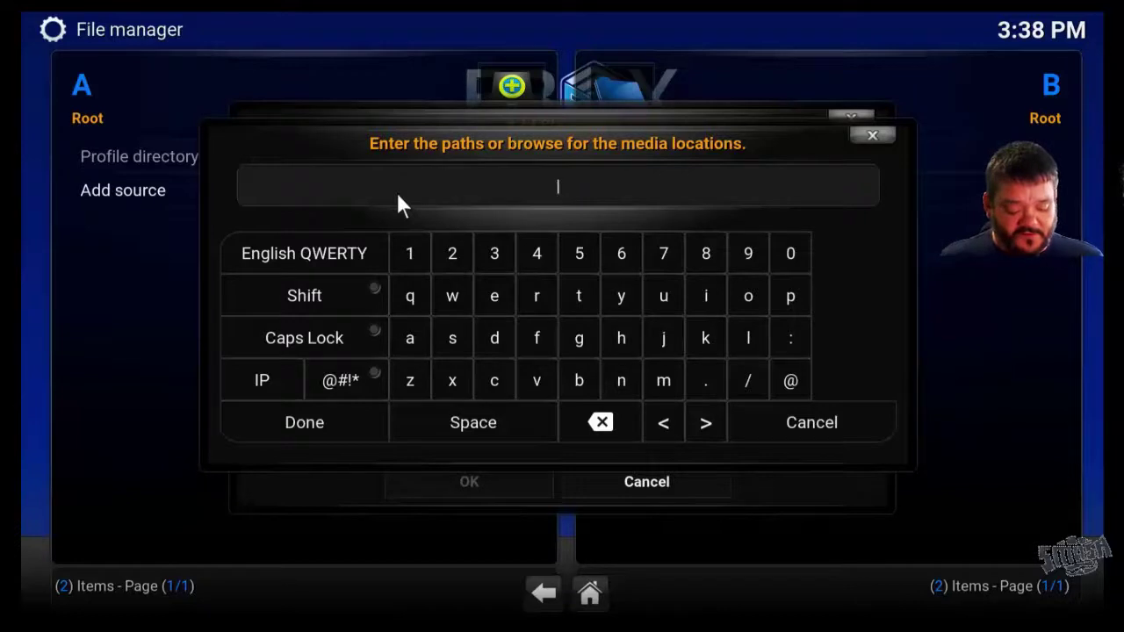
text(http://repo.dangre.com)
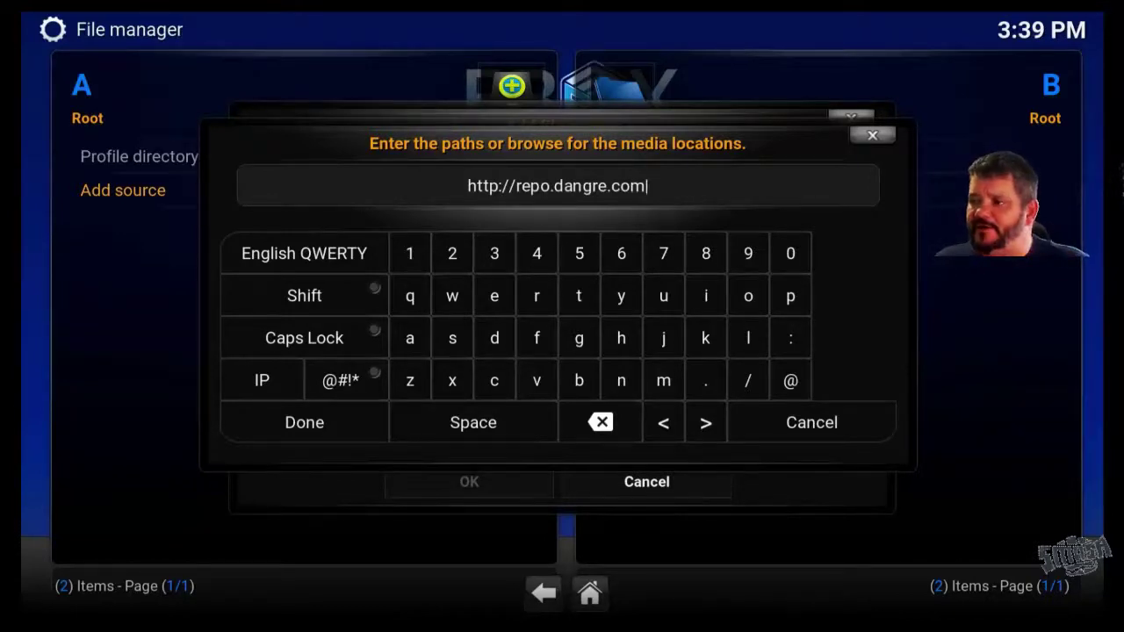
click(344, 422)
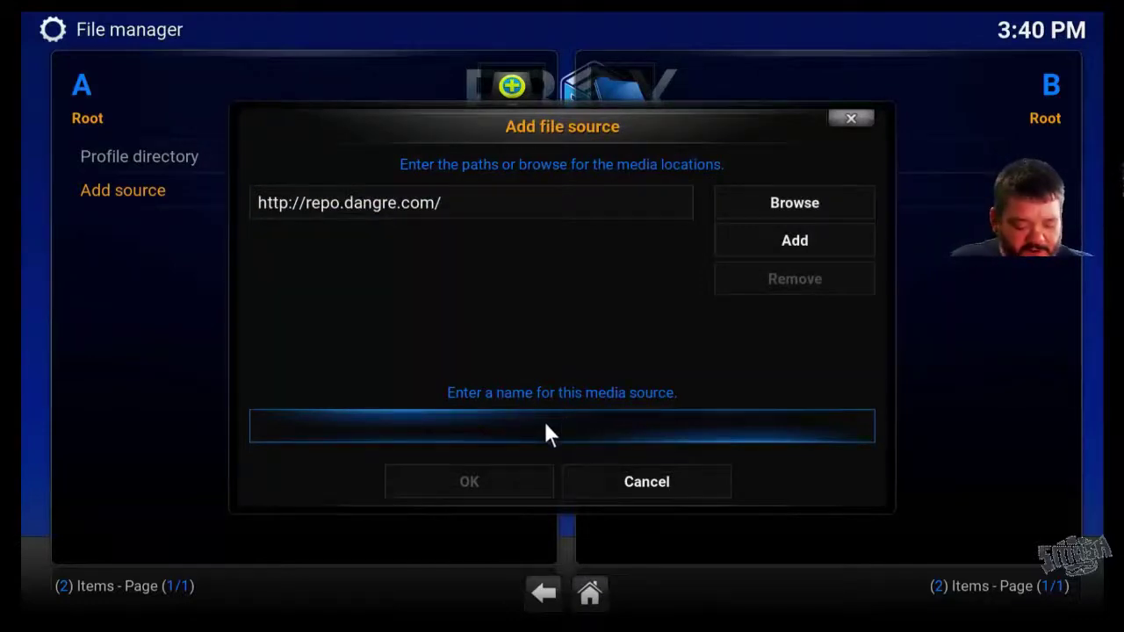
text(Teve)
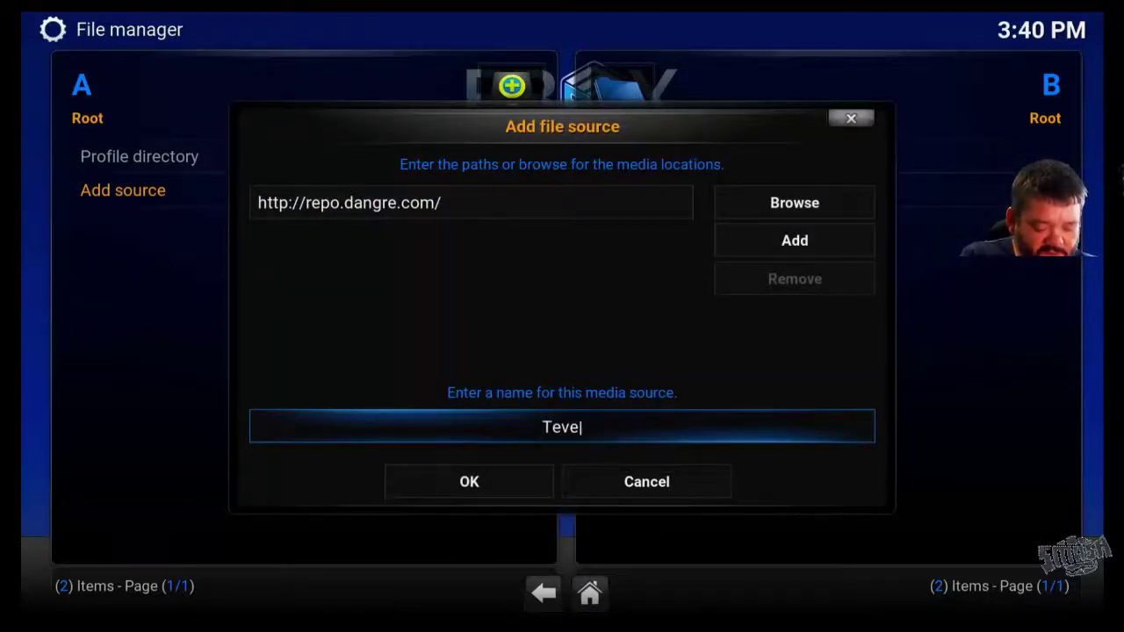
text(rz)
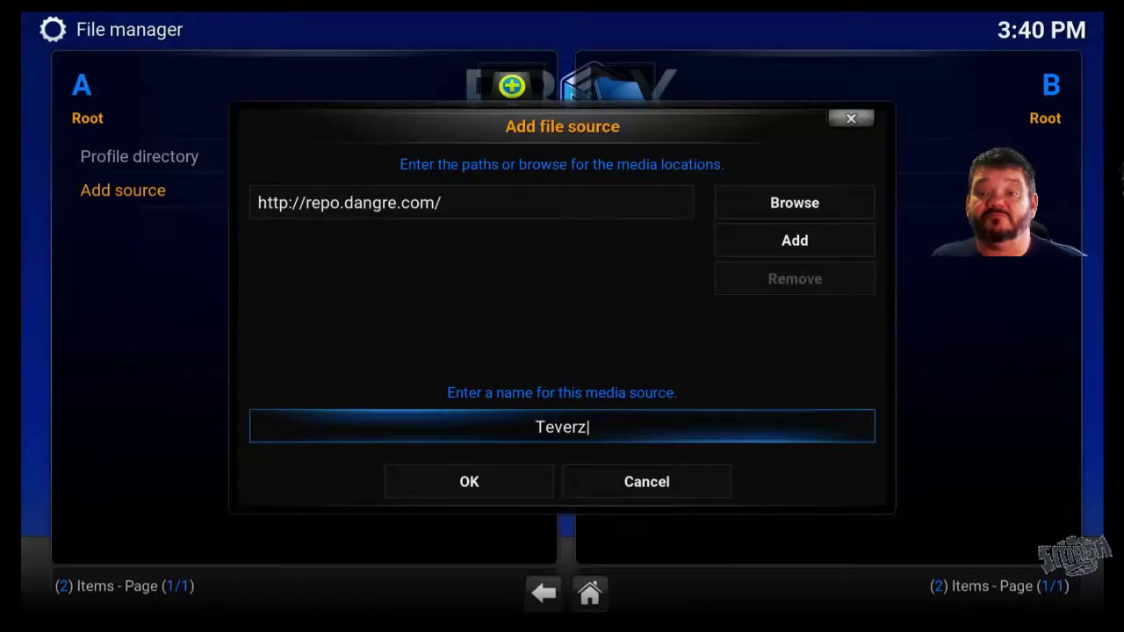
click(481, 480)
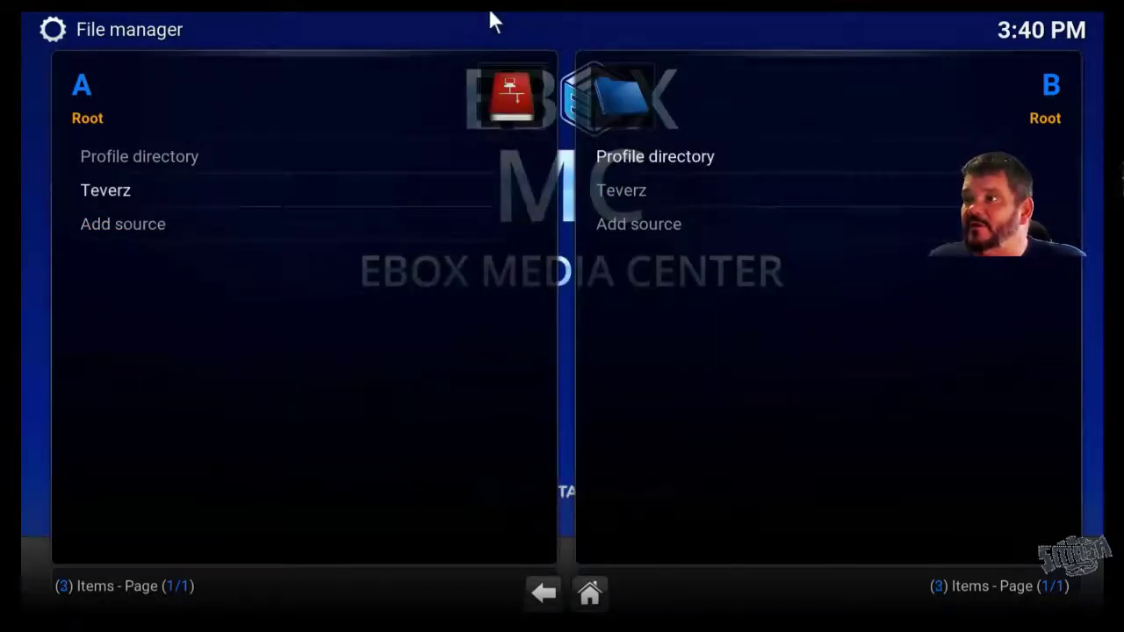
Install the Teverz Addon Repo from repository.teverz-2.0.4.zip in the Teverz source via Add-ons.
key(Escape)
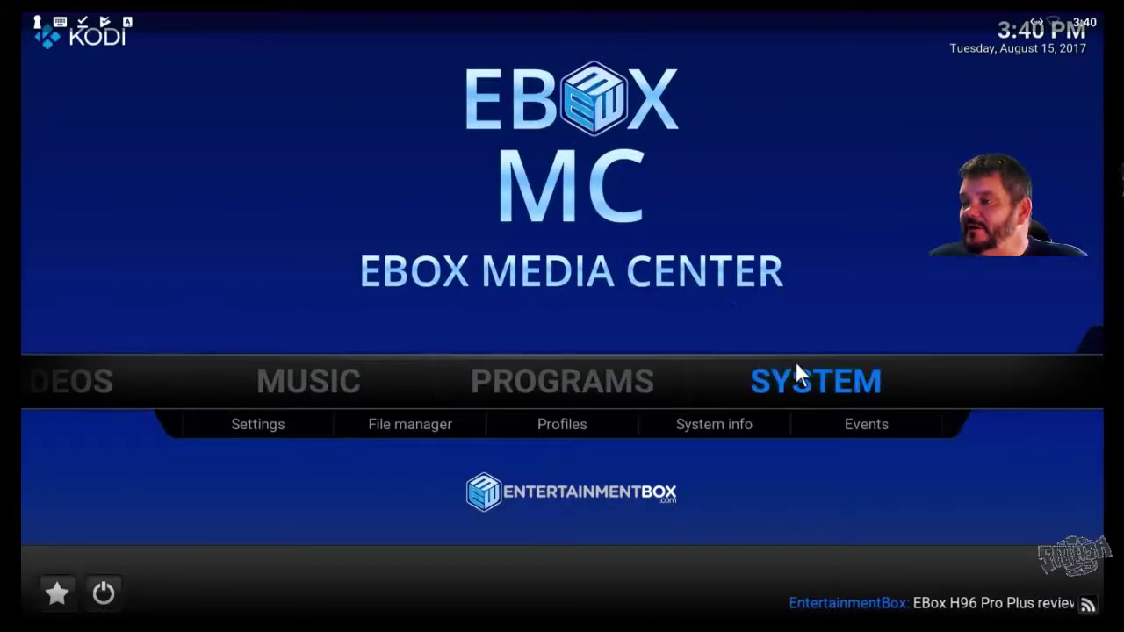
click(796, 394)
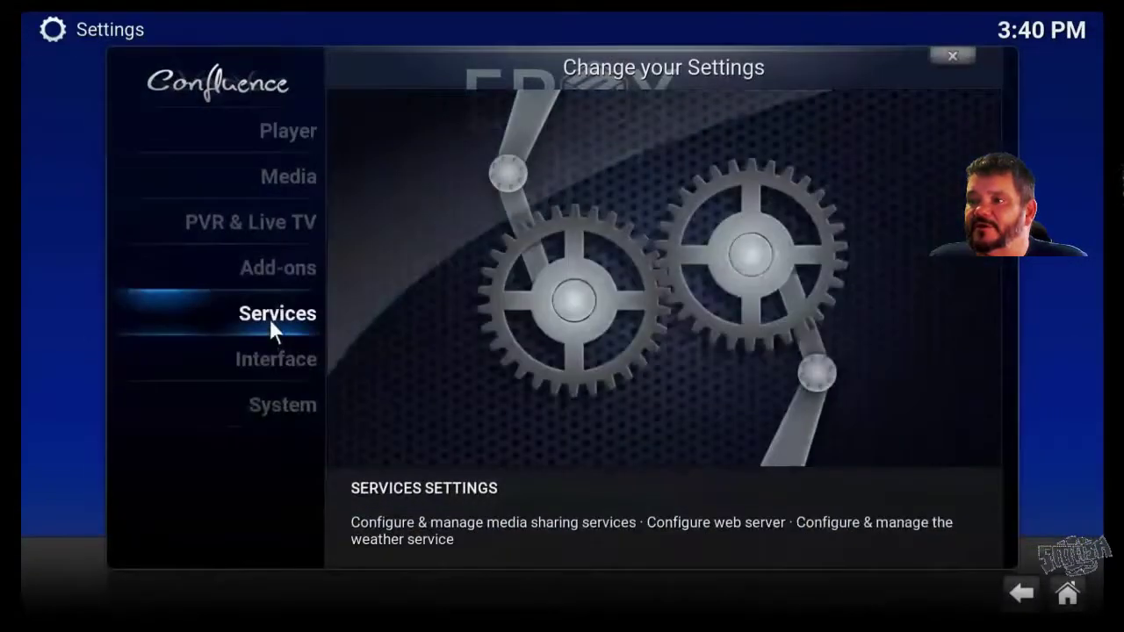
click(269, 268)
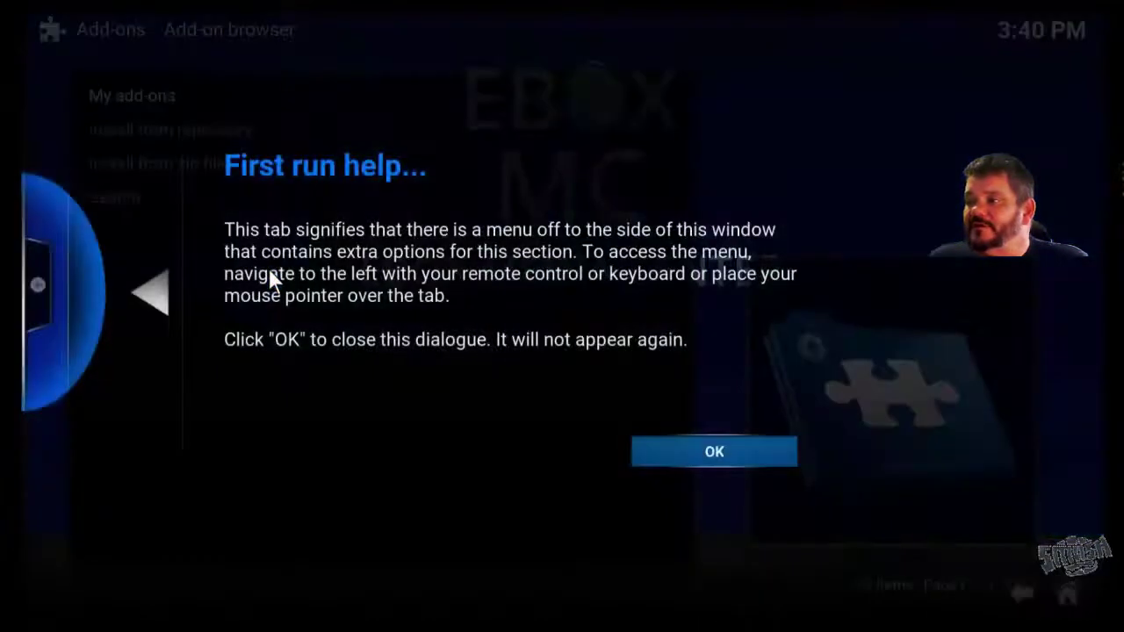
click(671, 465)
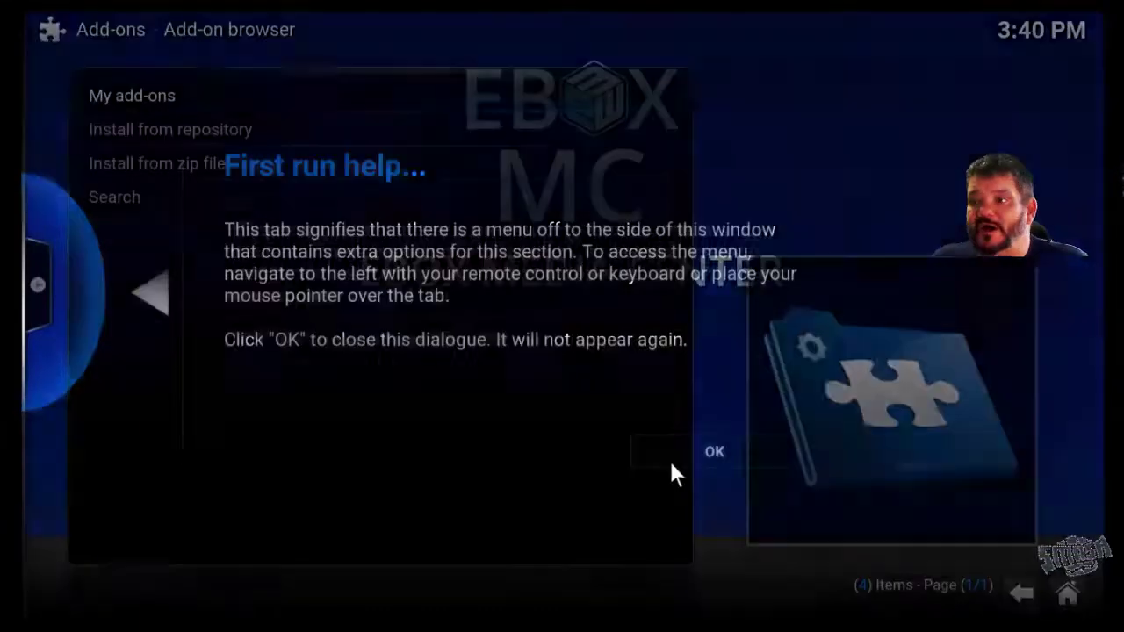
click(191, 165)
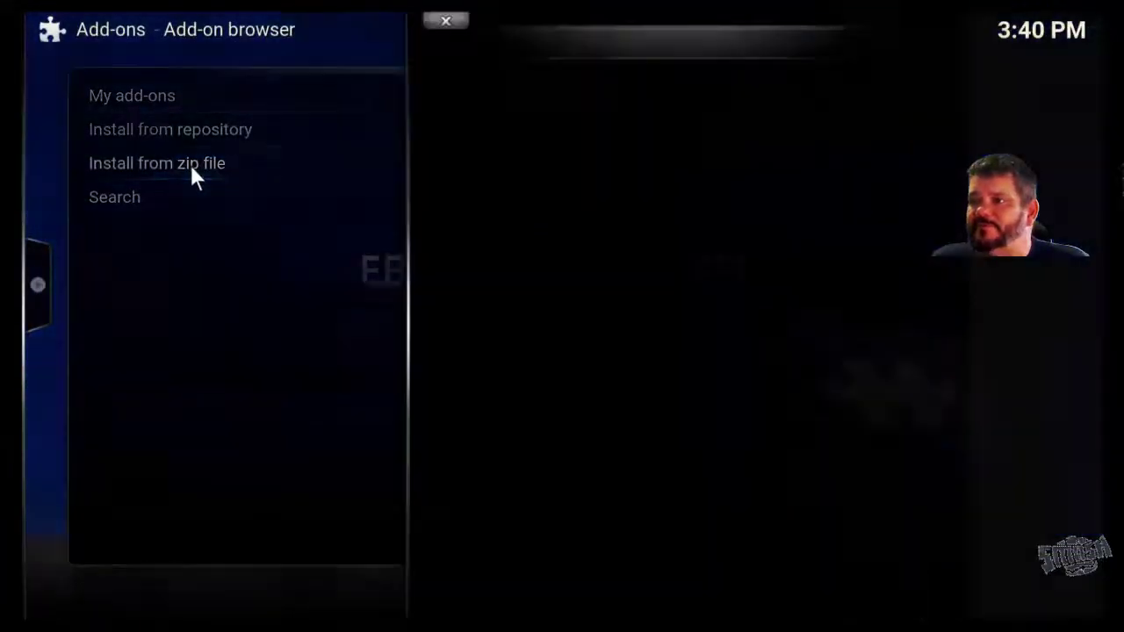
click(409, 239)
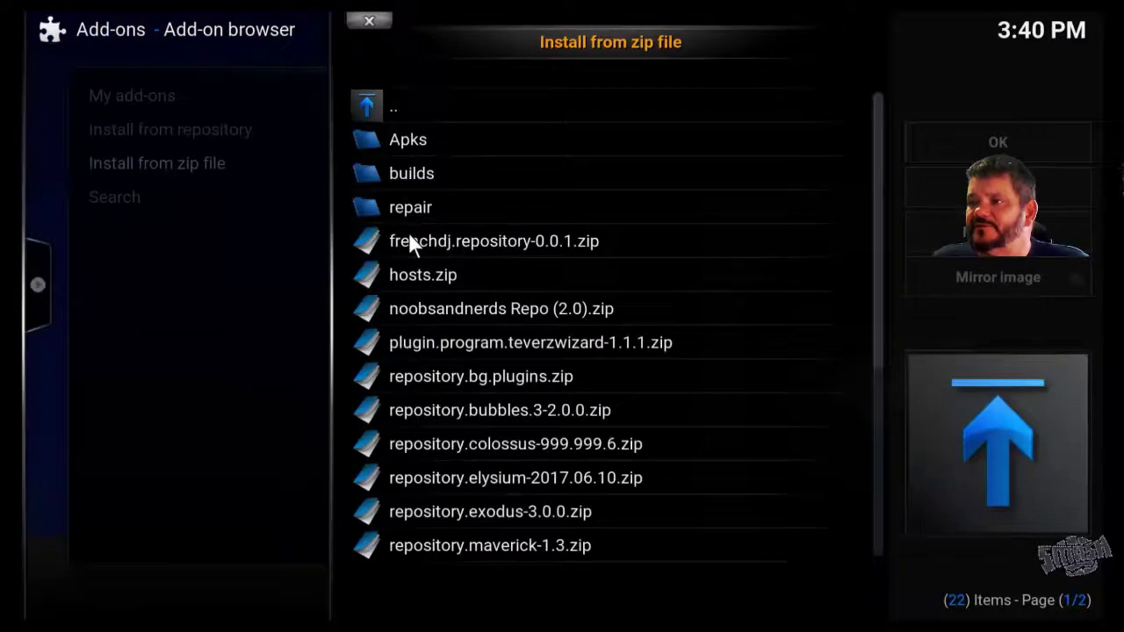
scroll(576, 346, down, 7)
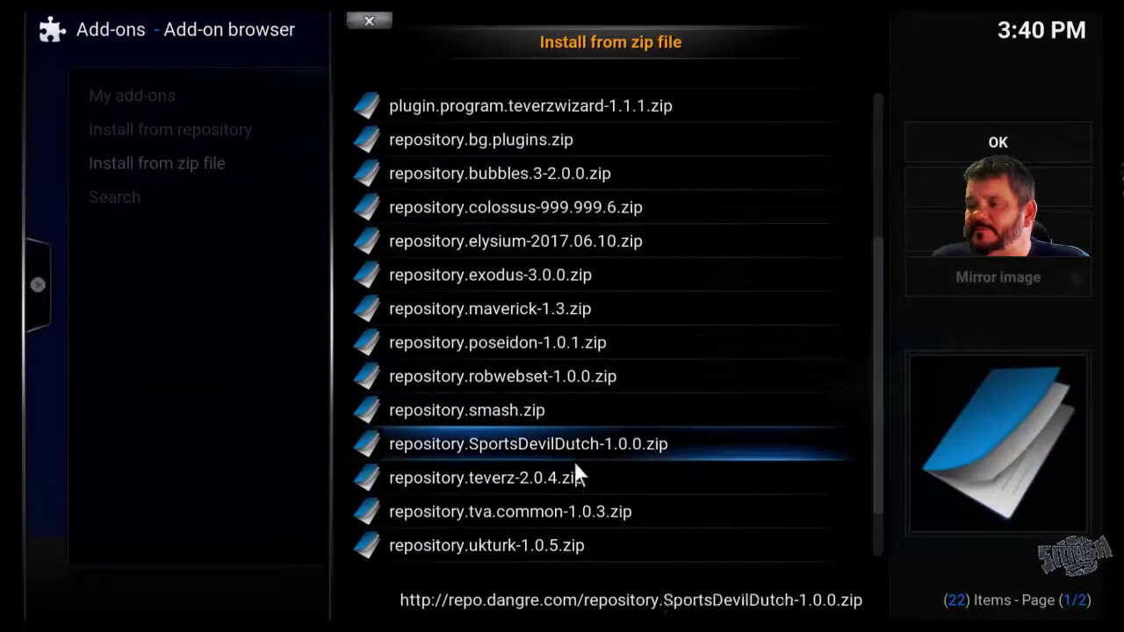
click(569, 473)
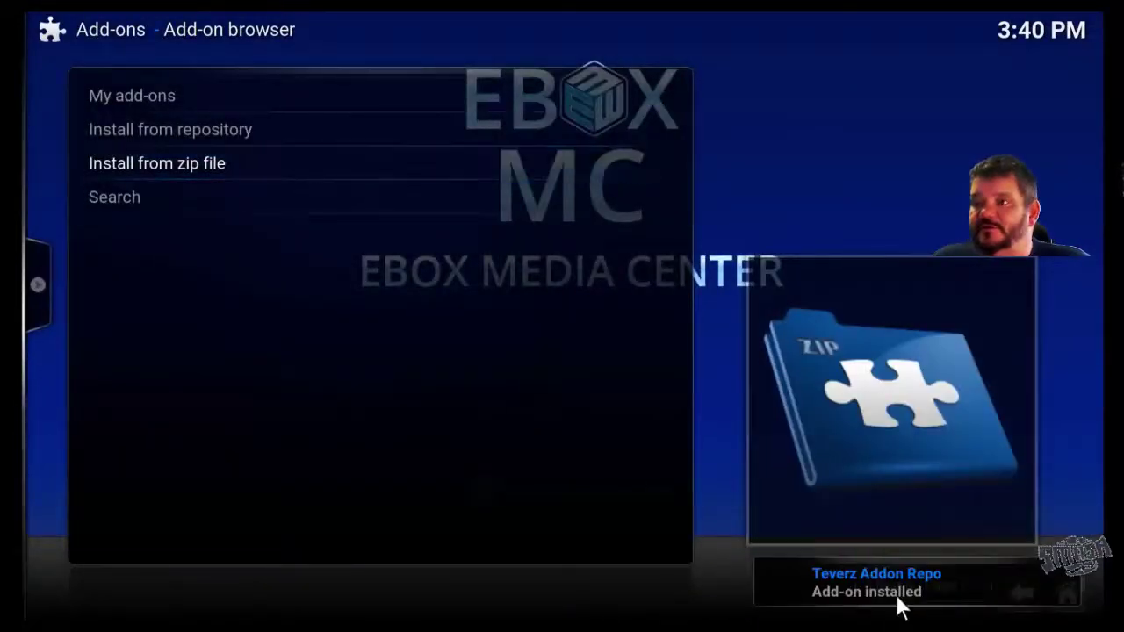
Install Teverz Wizard from Teverz Addon Repo's Program add-ons.
click(222, 130)
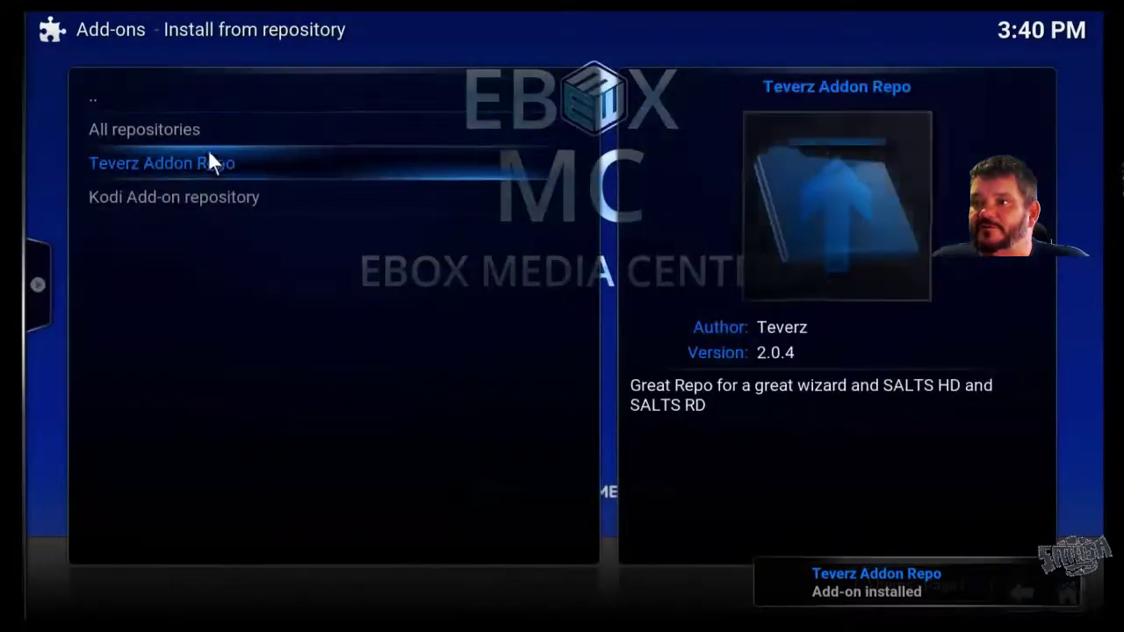
click(196, 167)
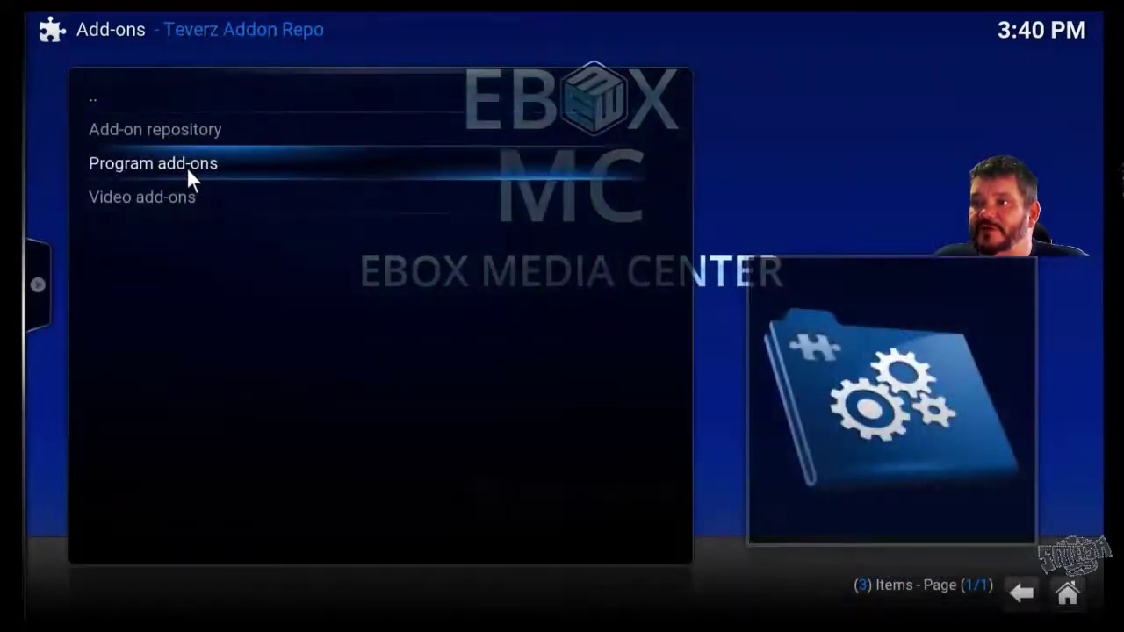
click(186, 164)
click(177, 127)
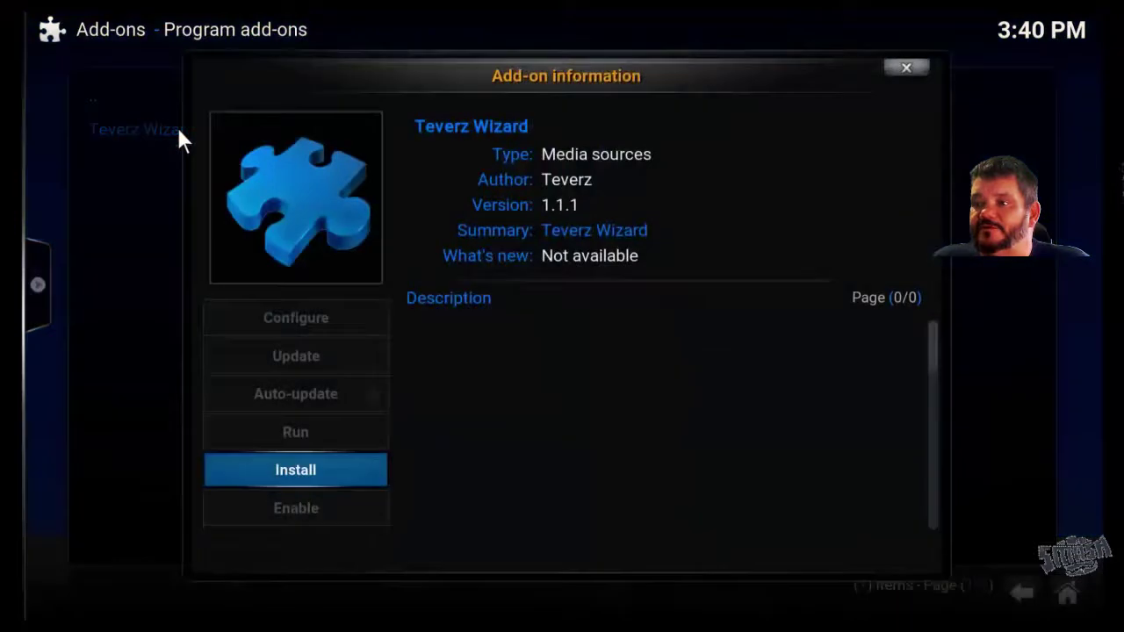
click(304, 472)
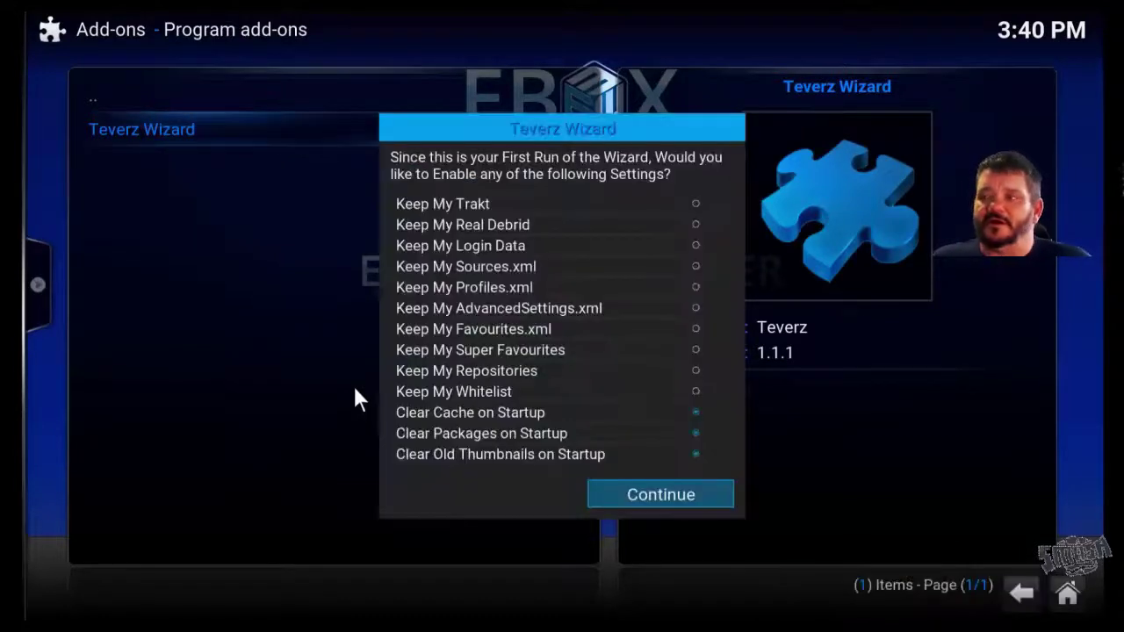
Keep Real Debrid settings in the wizard's first-run options and view the build list.
click(696, 221)
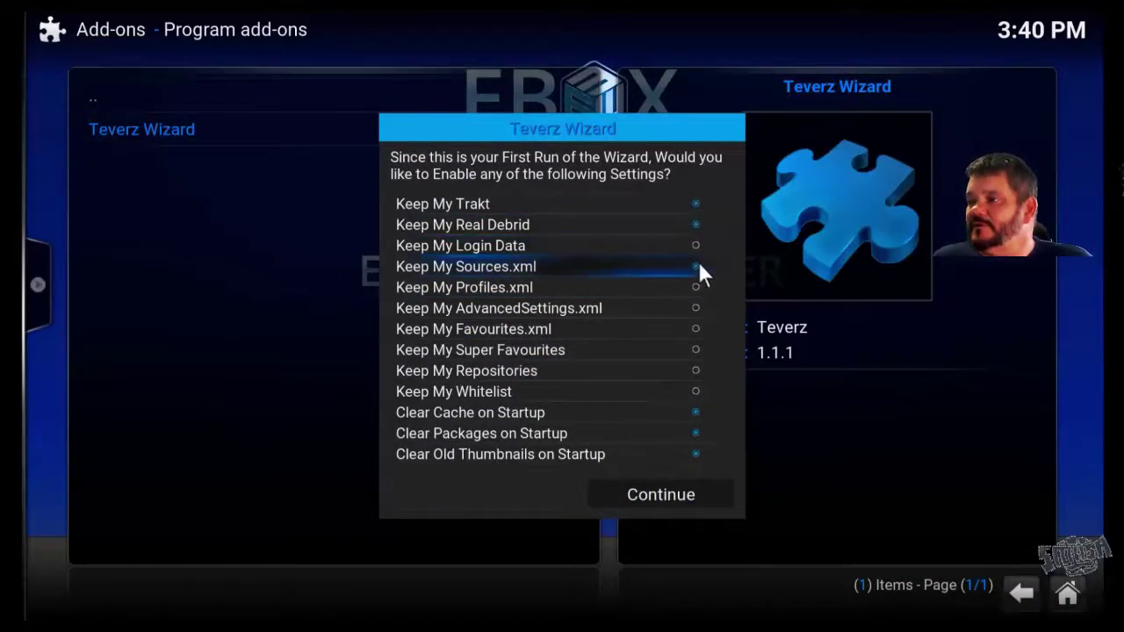
click(694, 495)
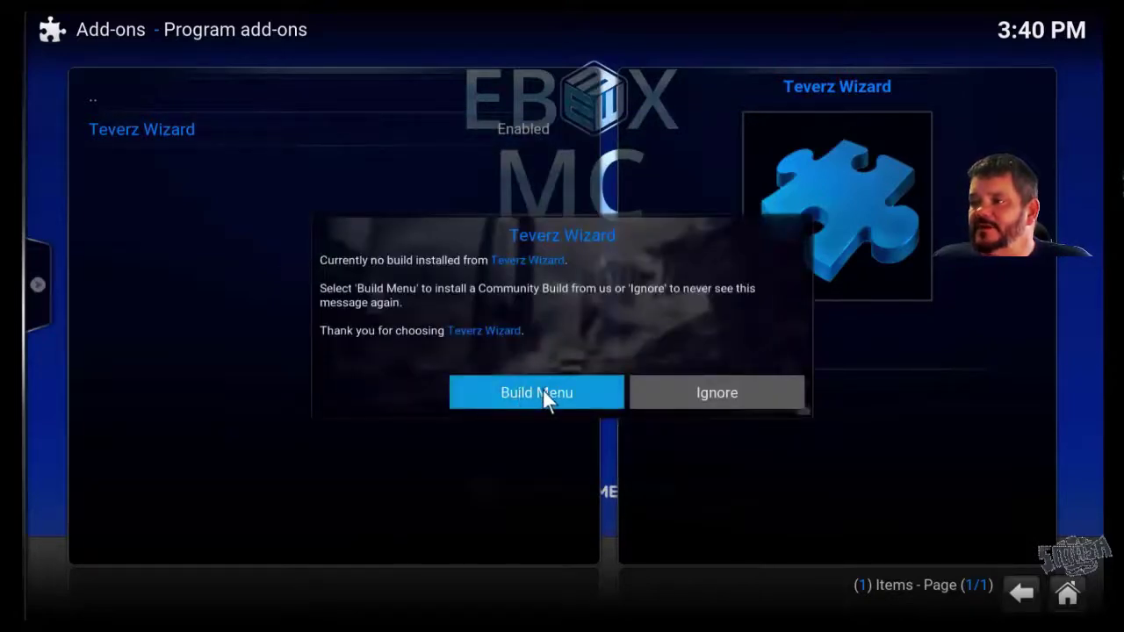
click(544, 390)
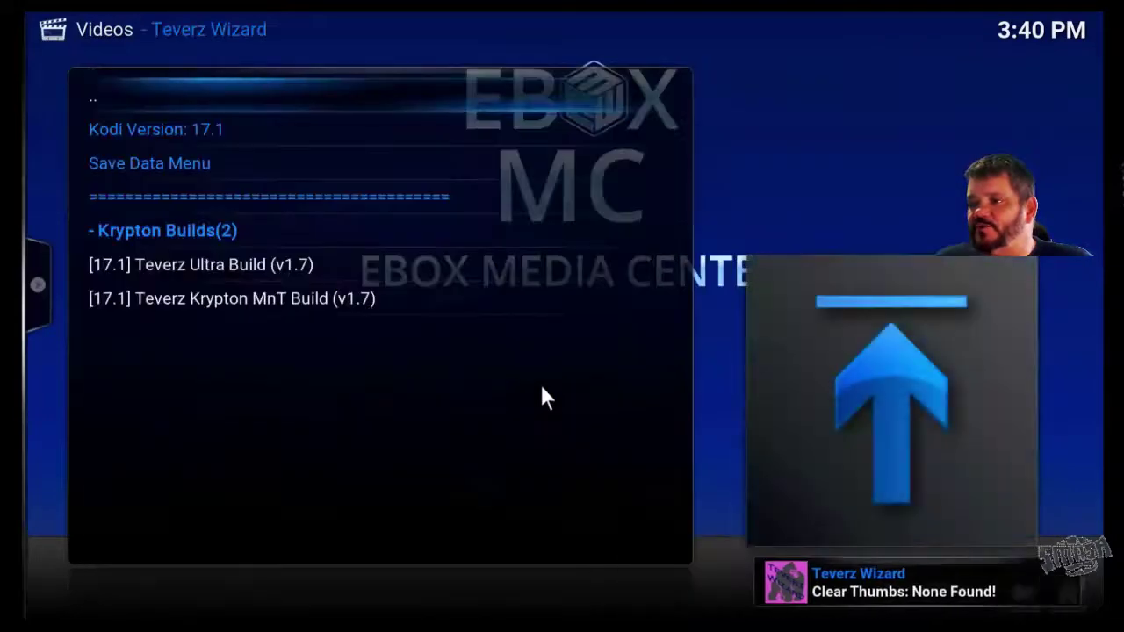
Start a (Community) Fresh Install of Teverz Ultra Build (v1.7), confirming the defaults restore.
click(309, 263)
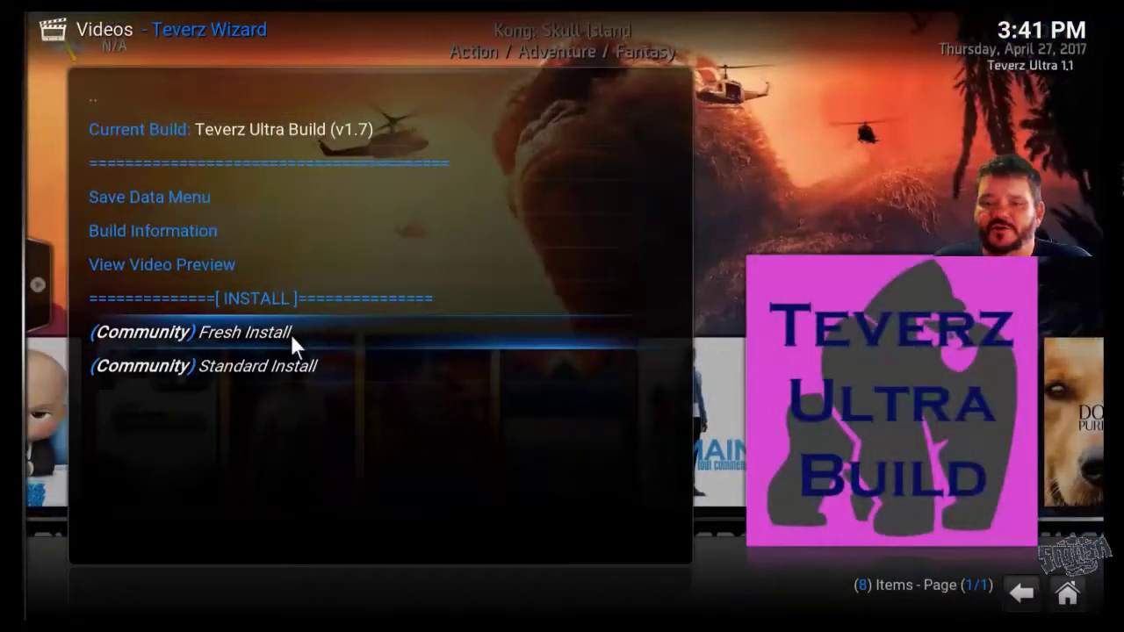
click(293, 331)
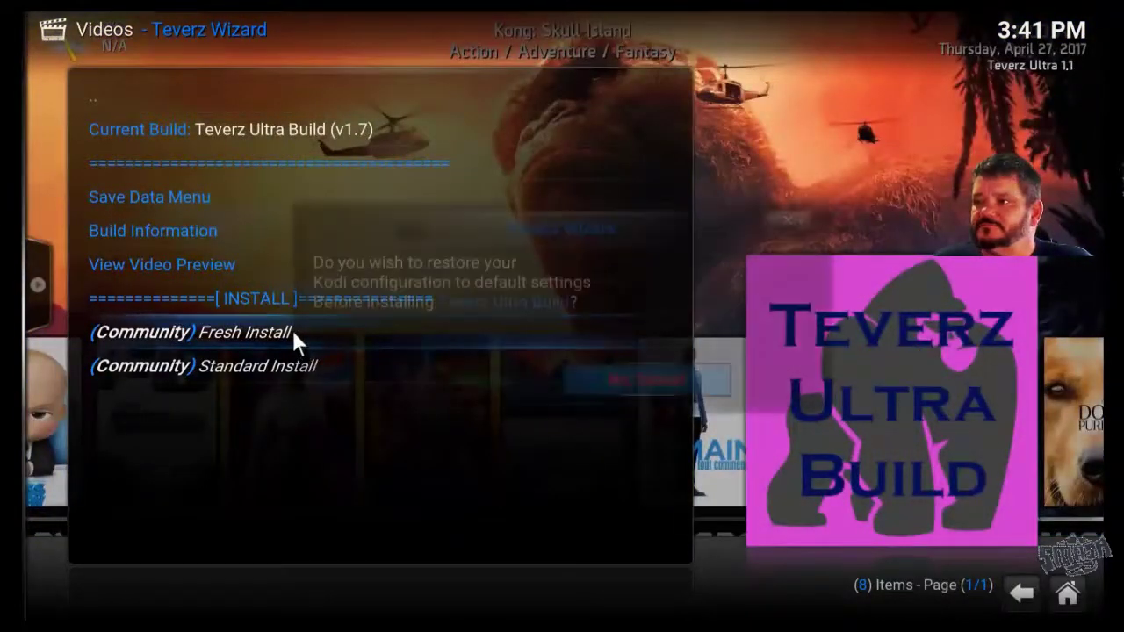
click(463, 379)
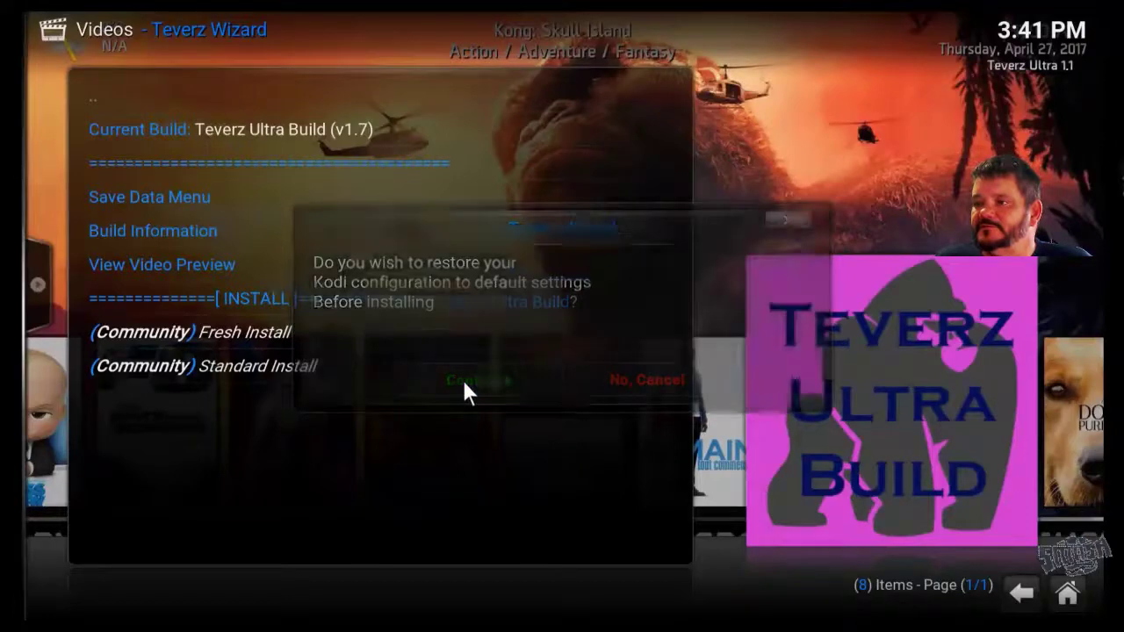